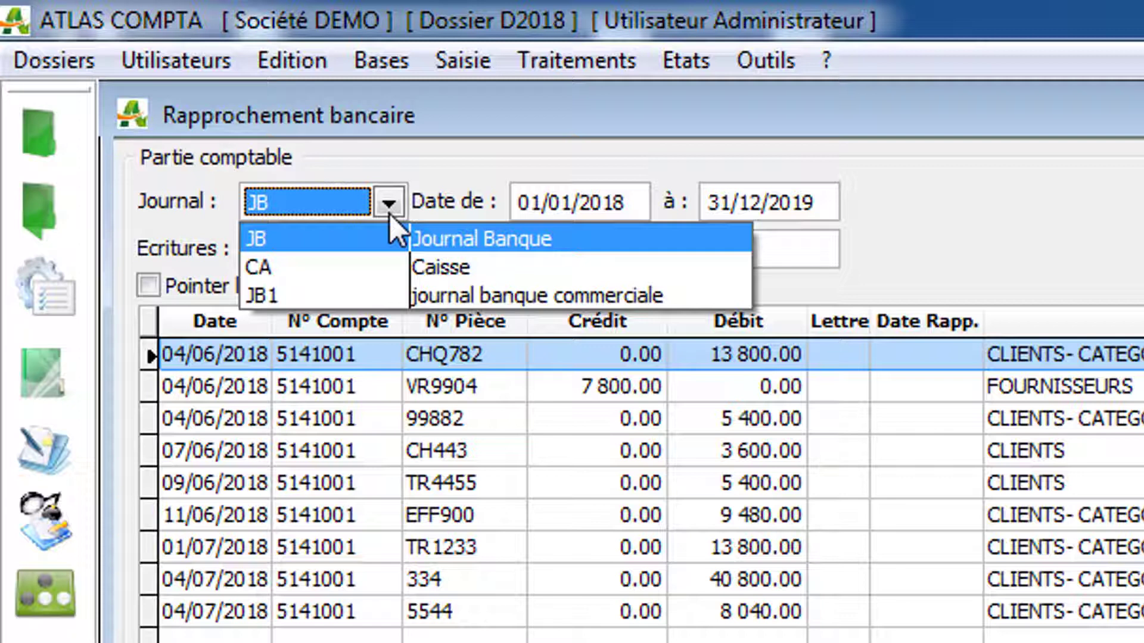
Step: Review the accounting part's date range and the available filter options for the entries
click(573, 204)
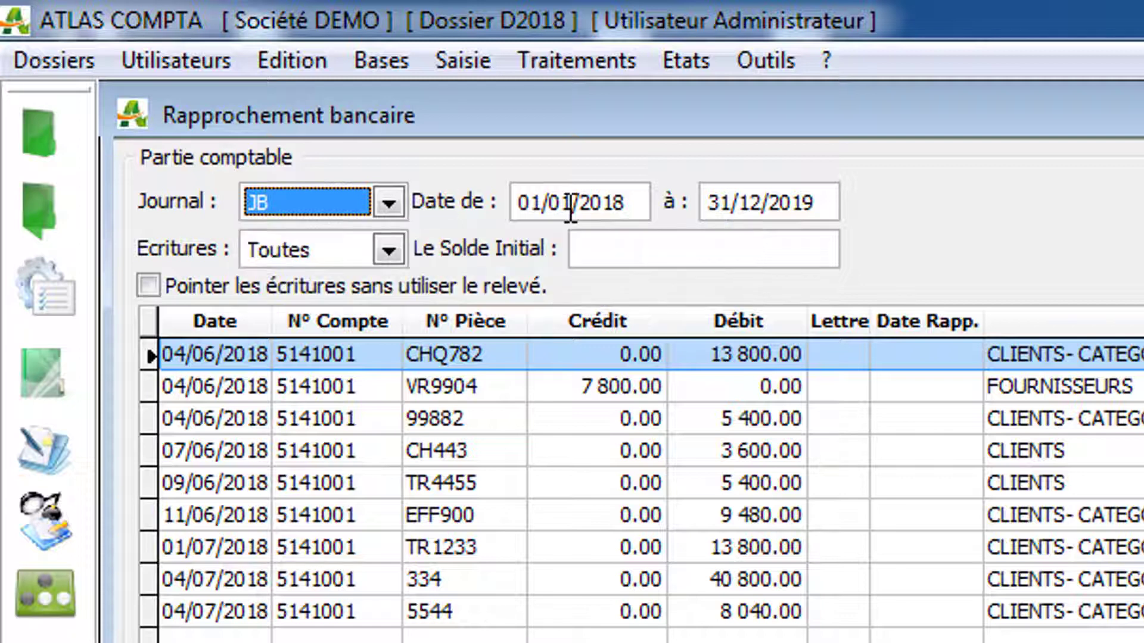
click(738, 205)
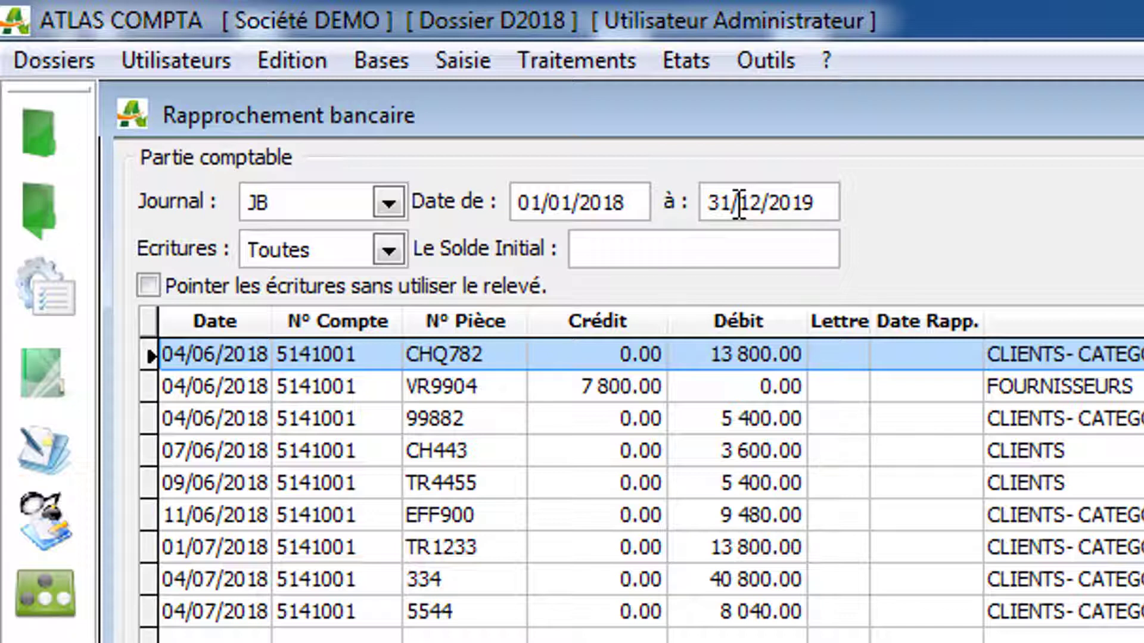
click(400, 253)
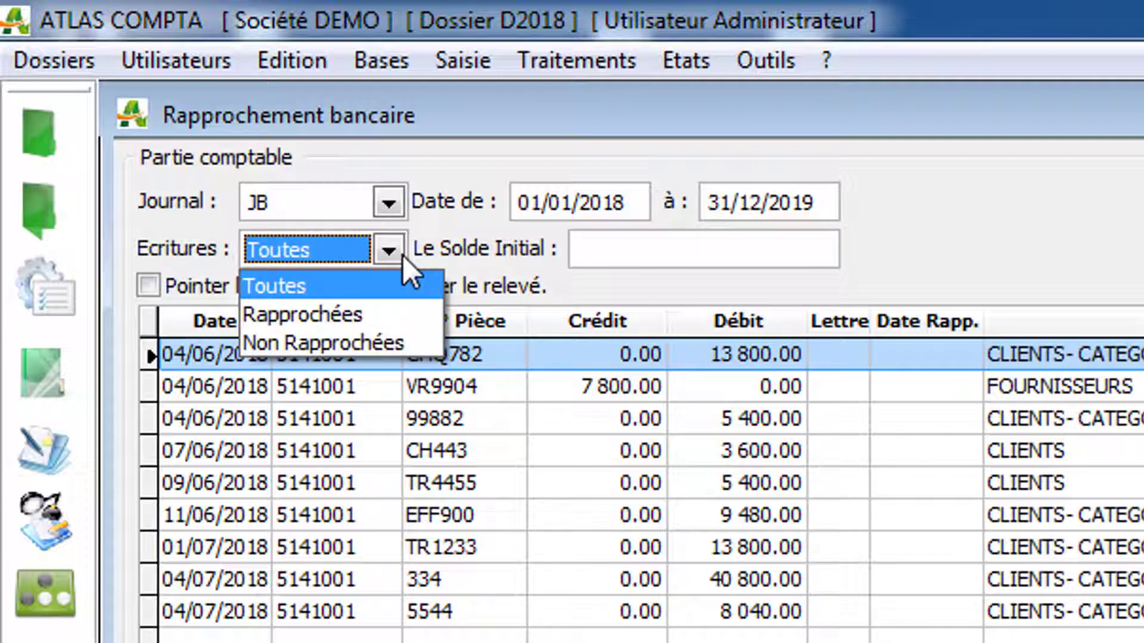
key(Tab)
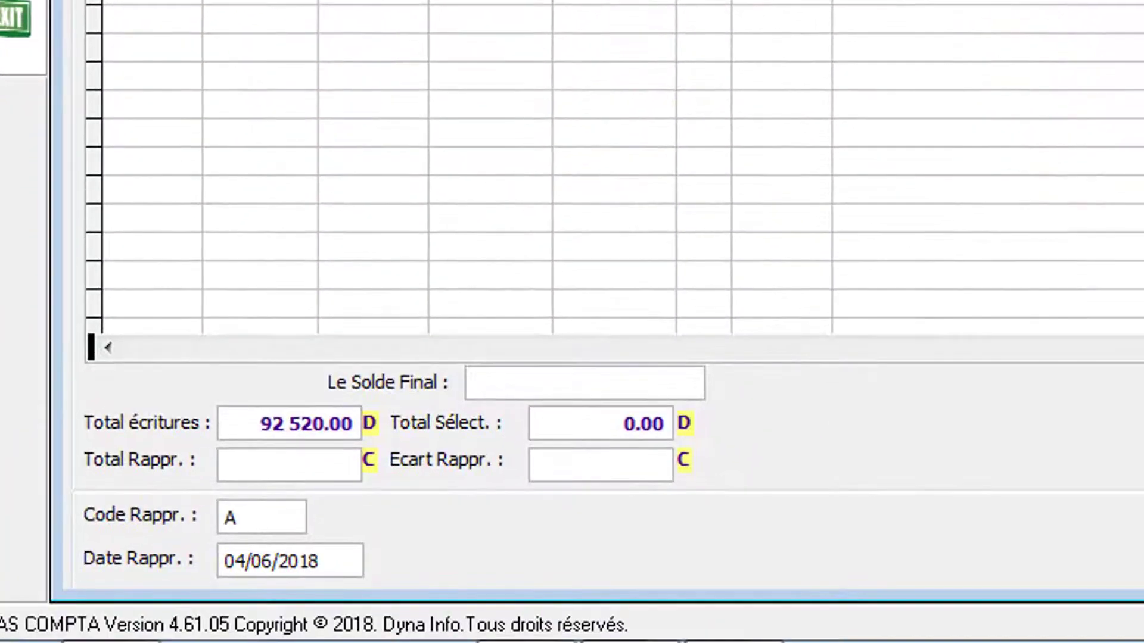
Step: Examine the final balance, entry and selection totals, reconciliation total, reconciliation difference and reconciliation code fields
click(561, 383)
click(273, 424)
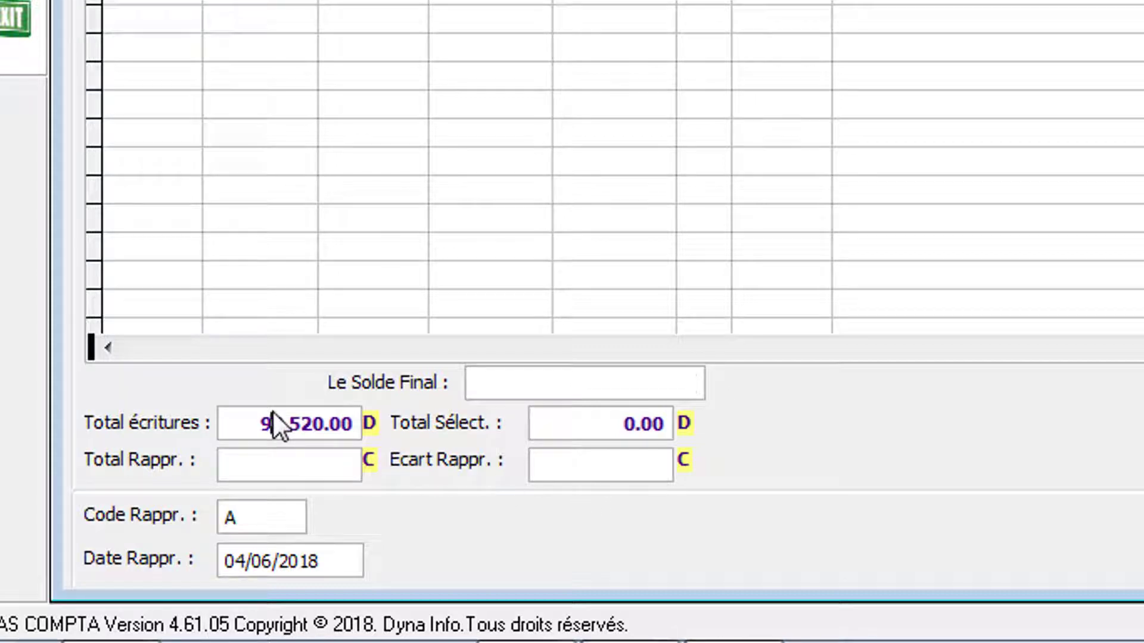
click(573, 425)
click(318, 465)
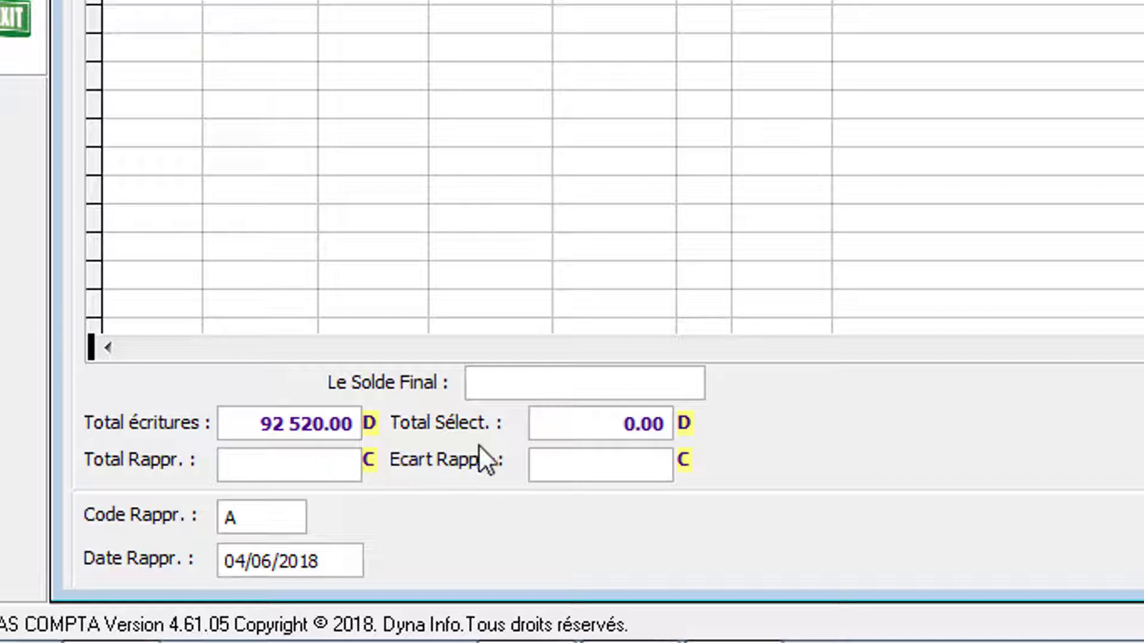
click(555, 468)
click(260, 512)
drag(256, 518, 213, 523)
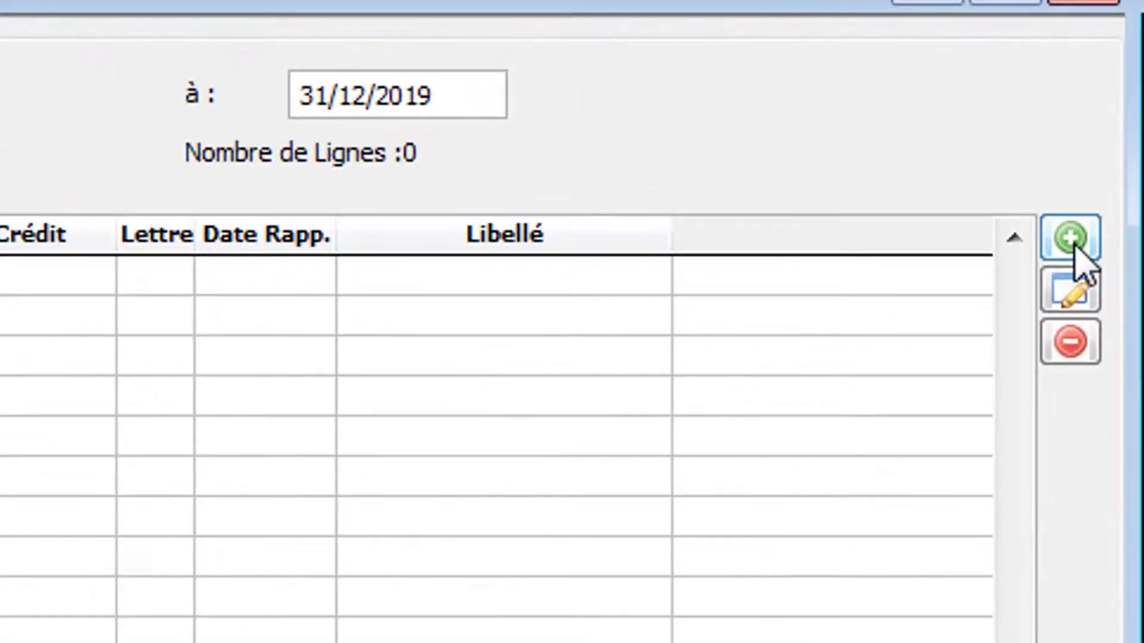
Step: Examine the label, document number, debit and credit fields for adding a bank statement line, and cancel without adding one
click(1096, 179)
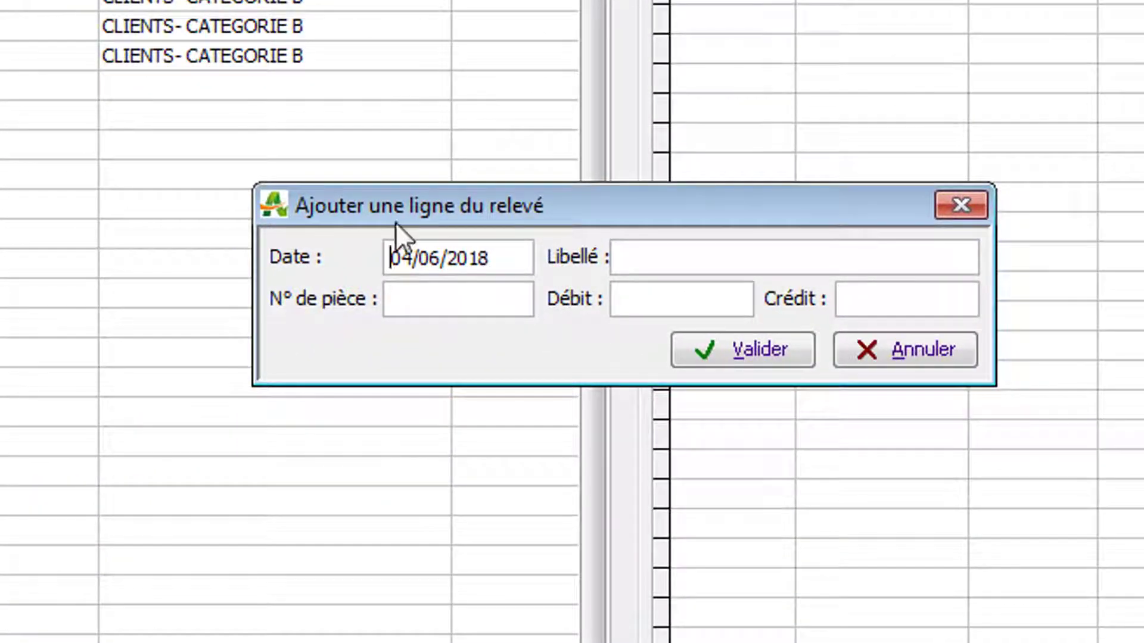
click(642, 257)
click(474, 298)
click(642, 296)
click(852, 301)
click(899, 359)
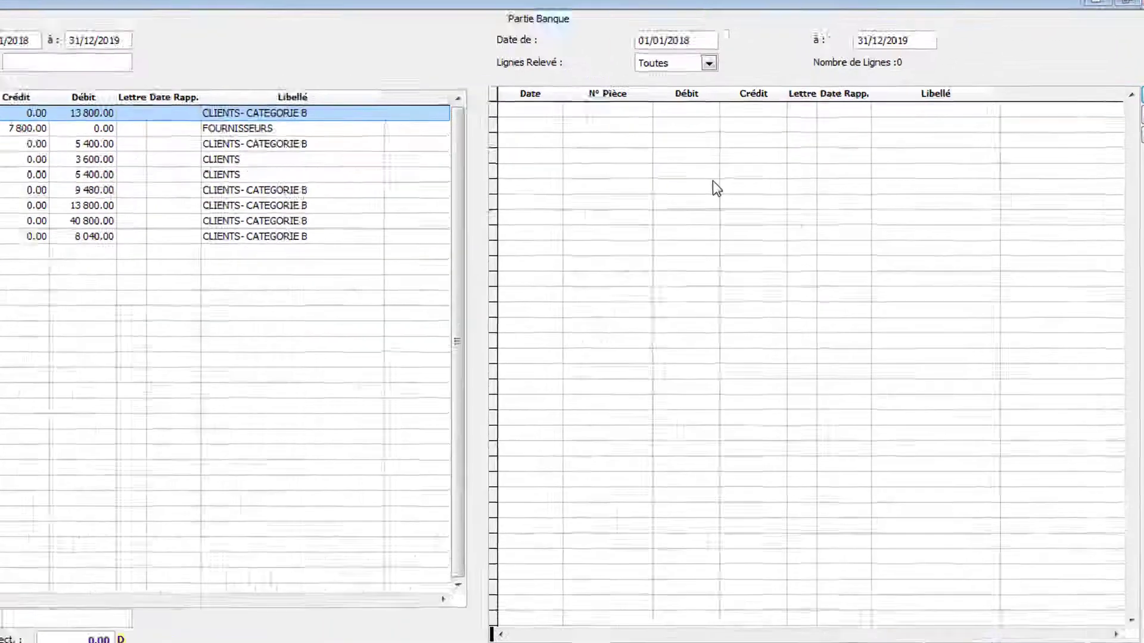
Step: Look over the import assistant for bank statement lines and close it without importing
right_click(770, 199)
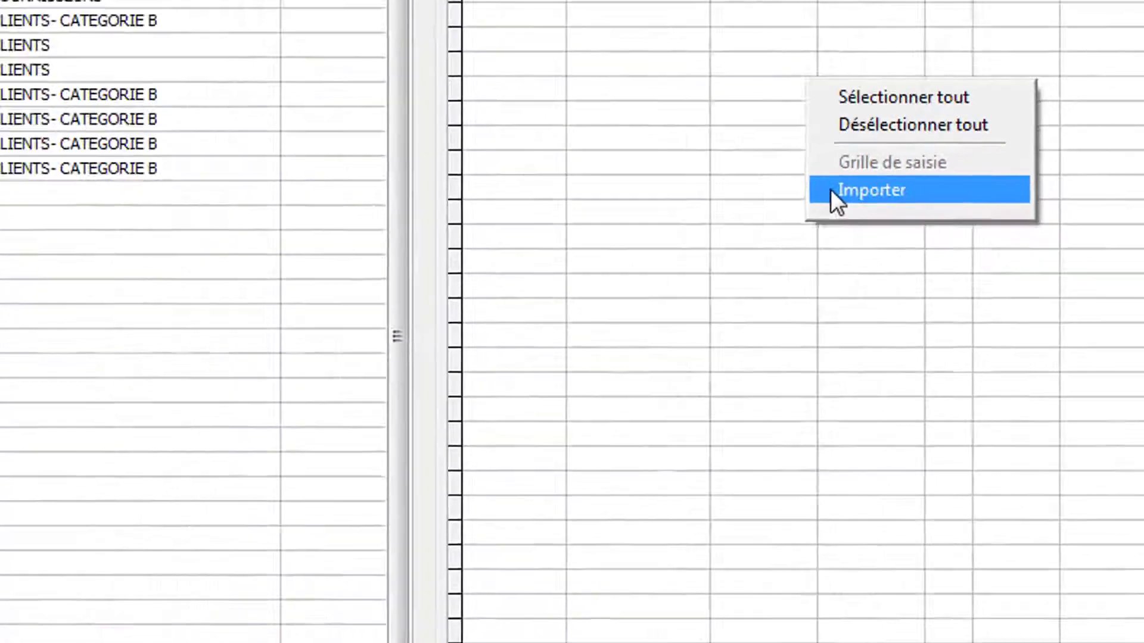
click(396, 303)
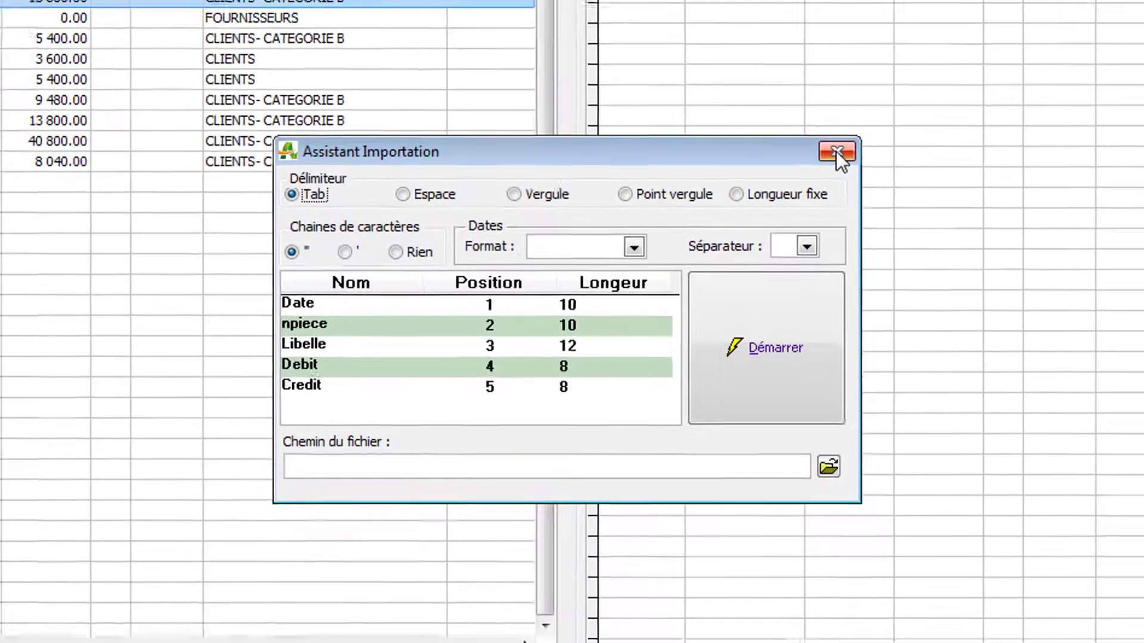
click(857, 135)
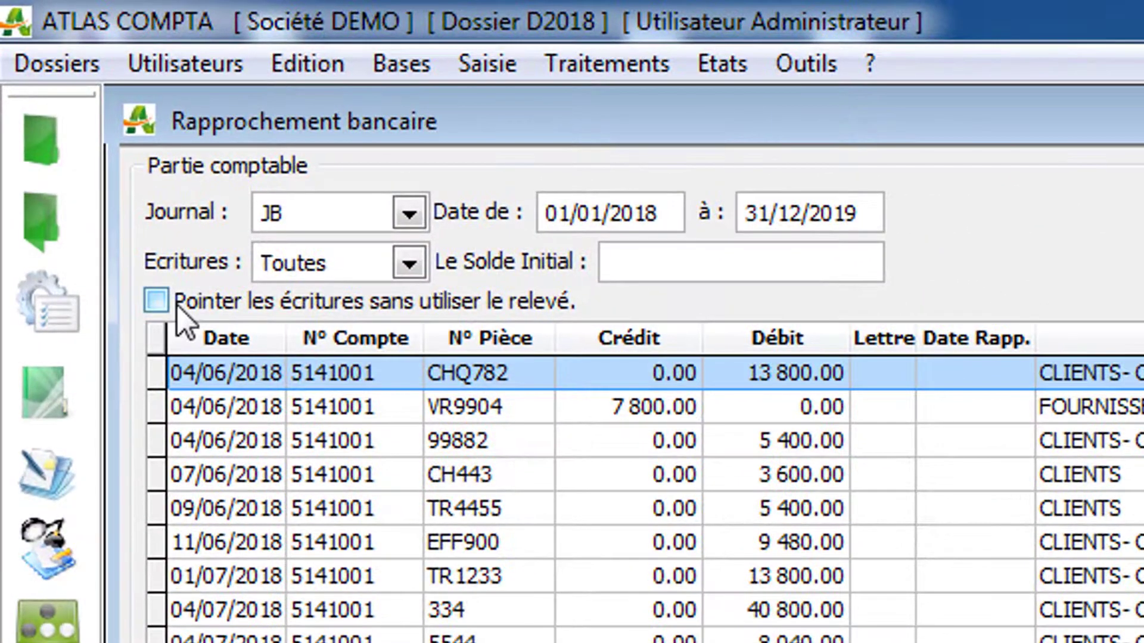
Step: Enable matching entries without using the bank statement, and reconcile entry CHQ782
click(177, 306)
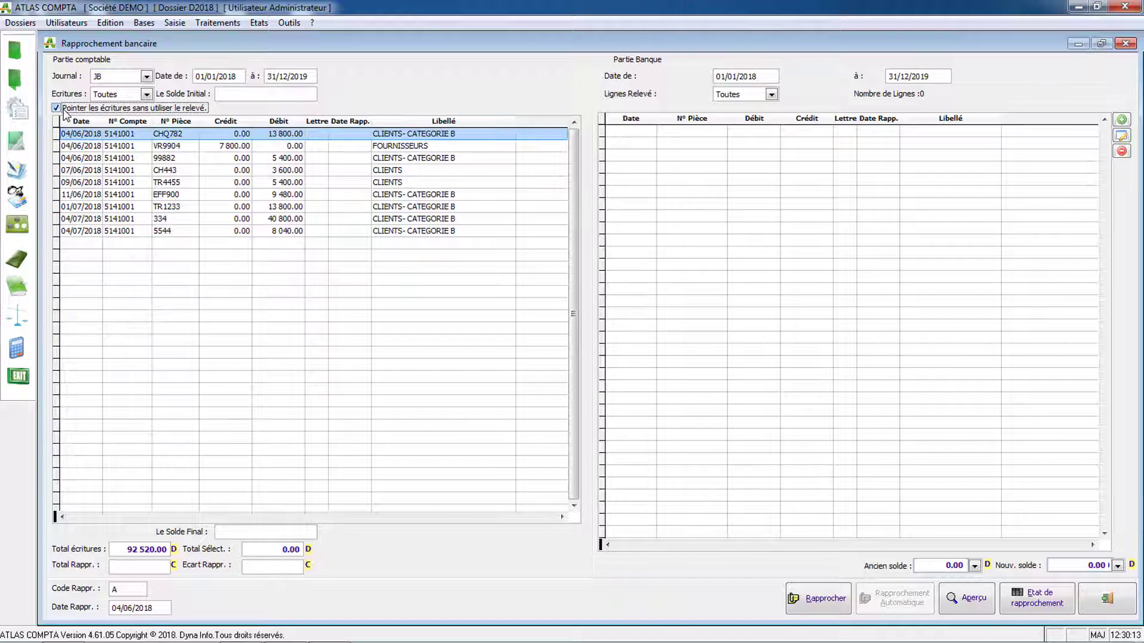
click(145, 135)
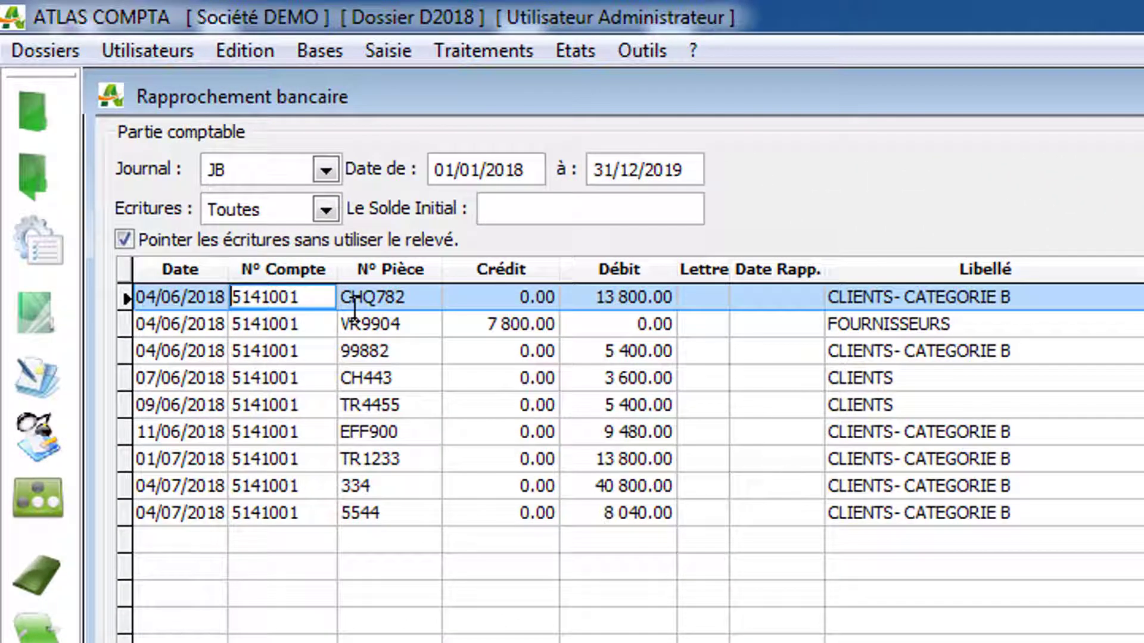
click(355, 301)
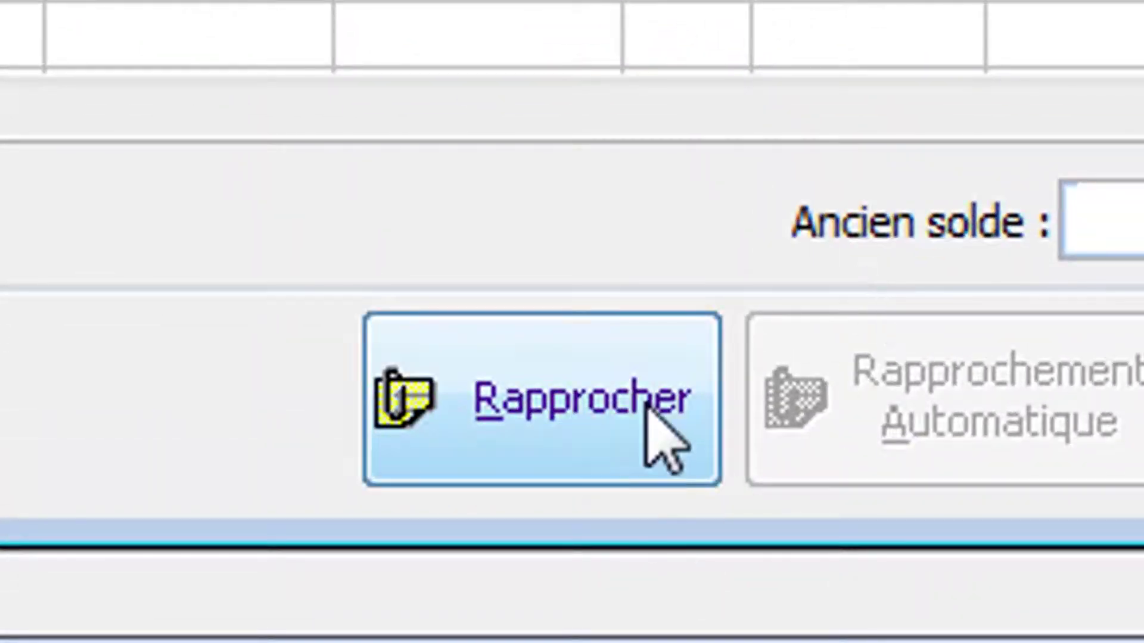
click(647, 404)
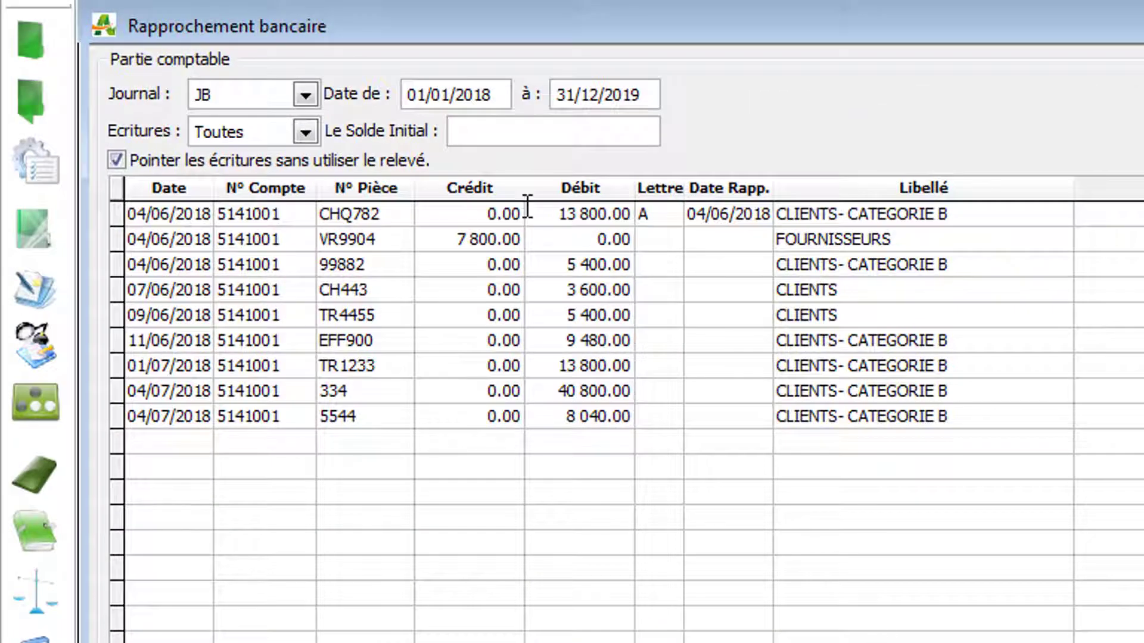
Step: Widen the reconciliation date column in the accounting entries list
click(642, 214)
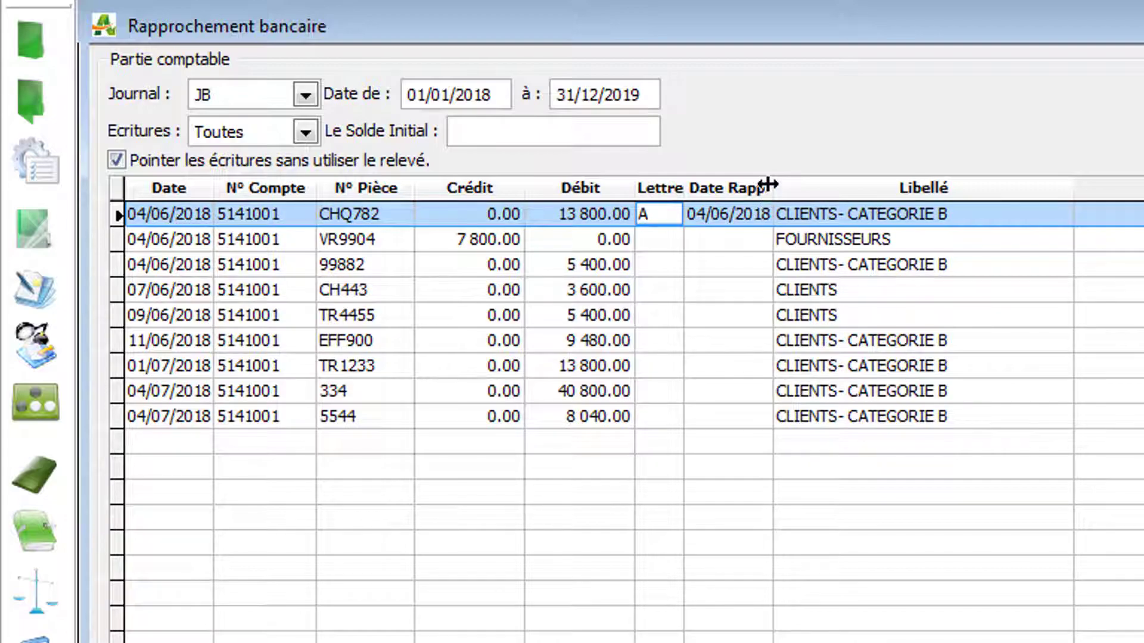
drag(771, 185, 812, 178)
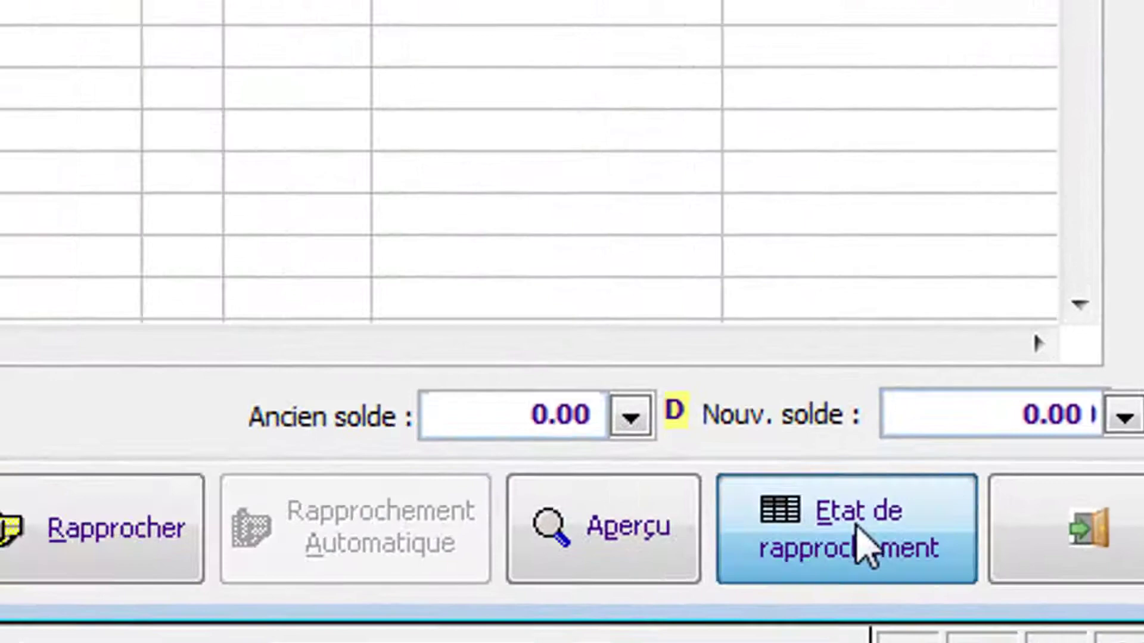
Step: Open the bank reconciliation statement, unreconcile entry CHQ782 carrying code A, and check the updated list
click(1010, 591)
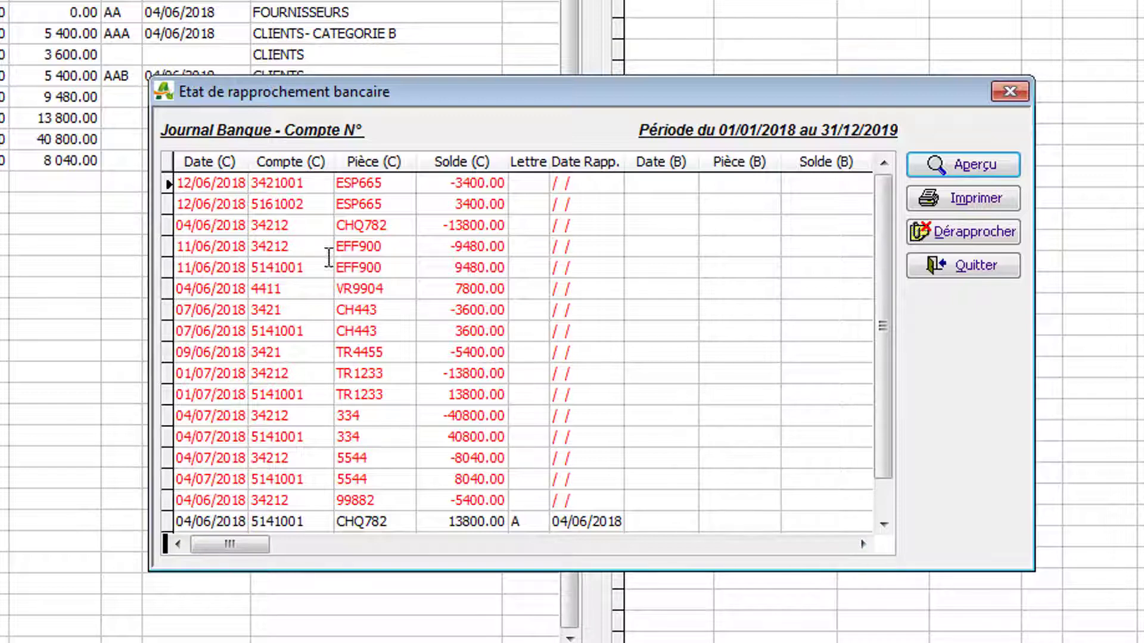
click(301, 221)
click(301, 289)
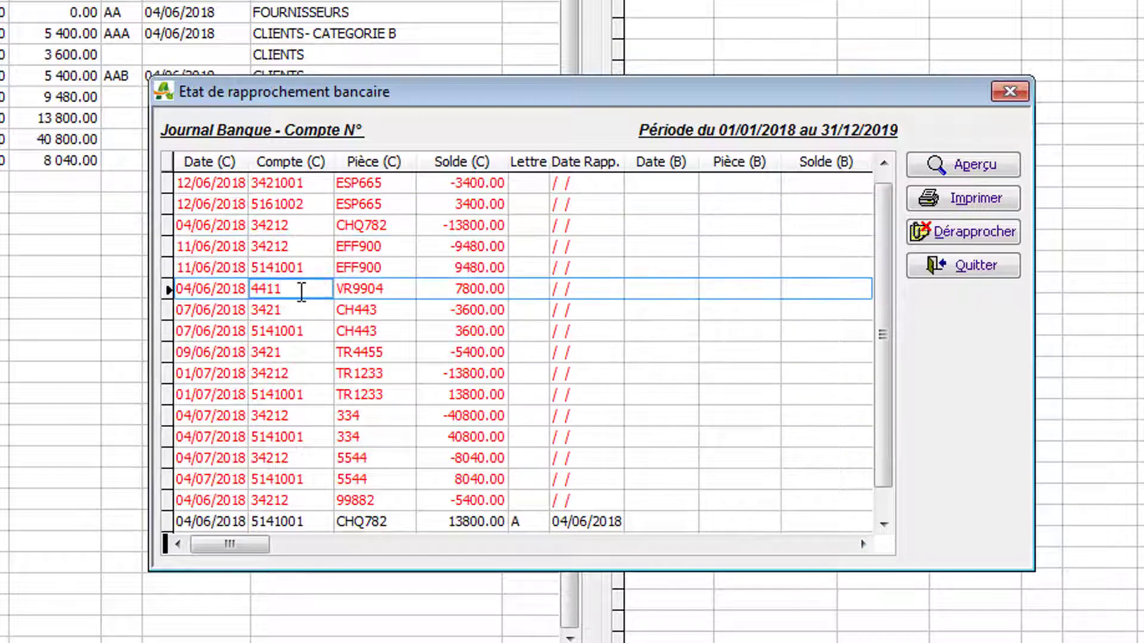
click(886, 532)
click(885, 533)
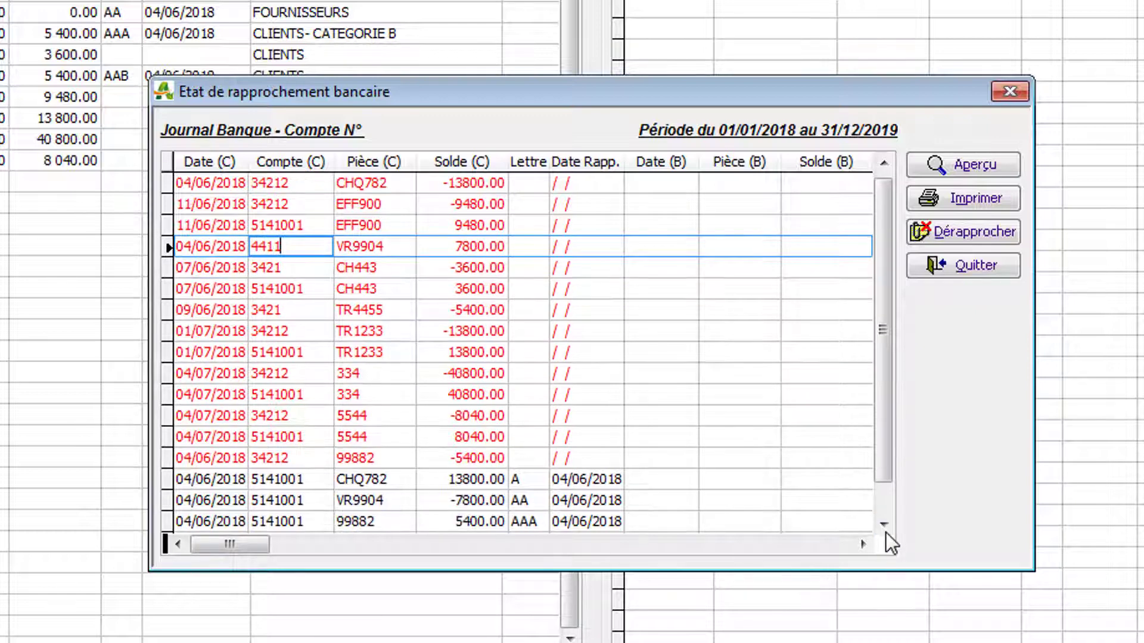
click(886, 533)
click(885, 533)
click(886, 532)
click(366, 458)
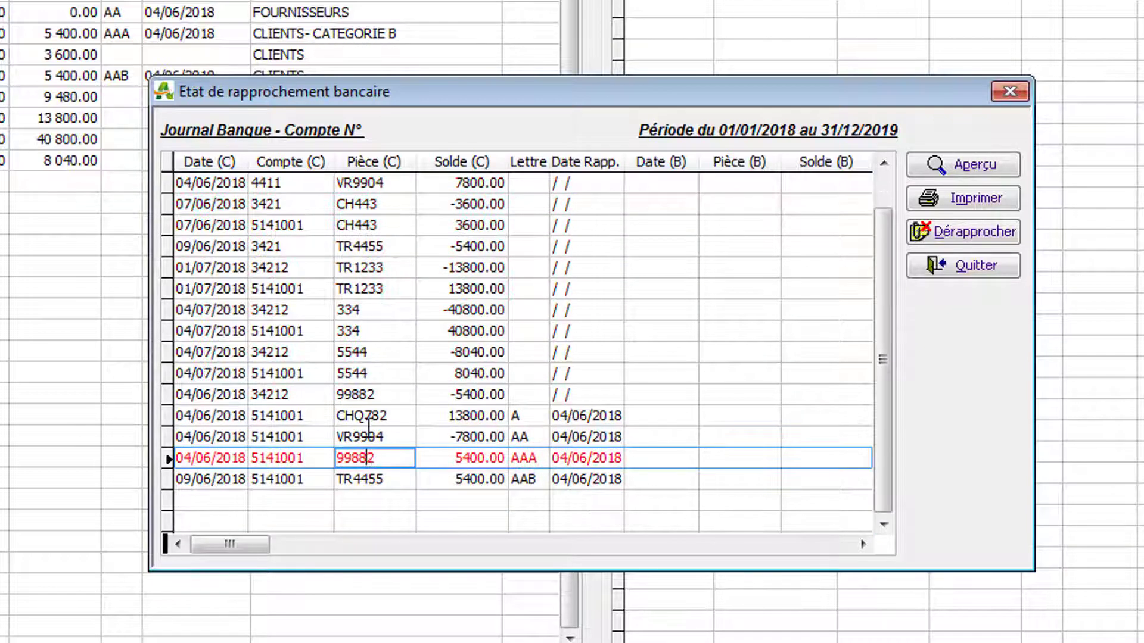
click(370, 420)
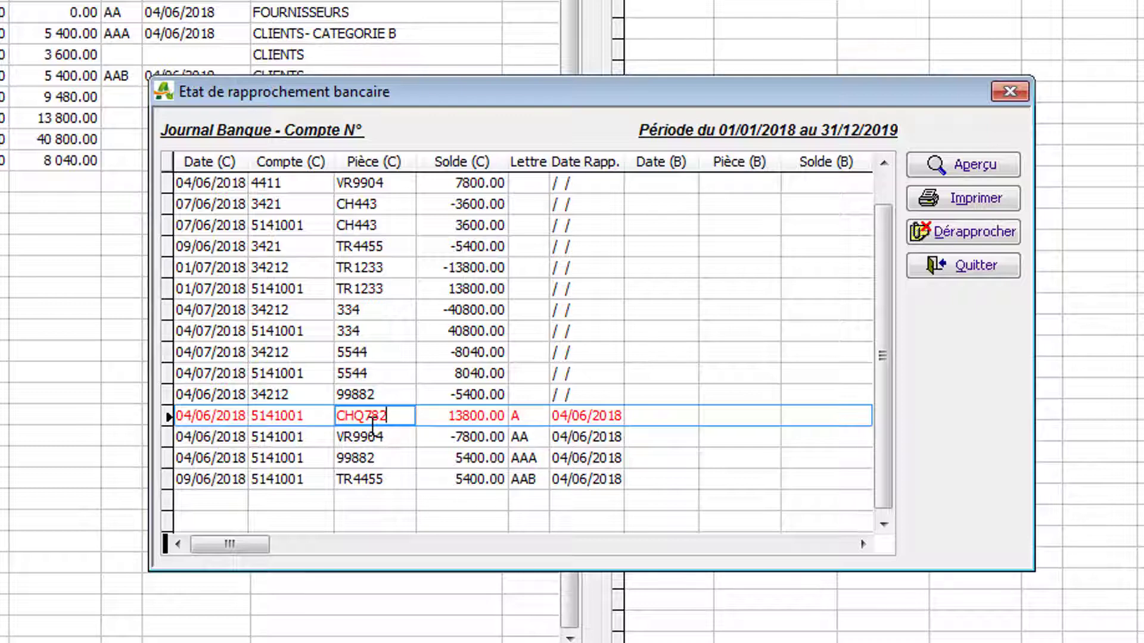
click(953, 231)
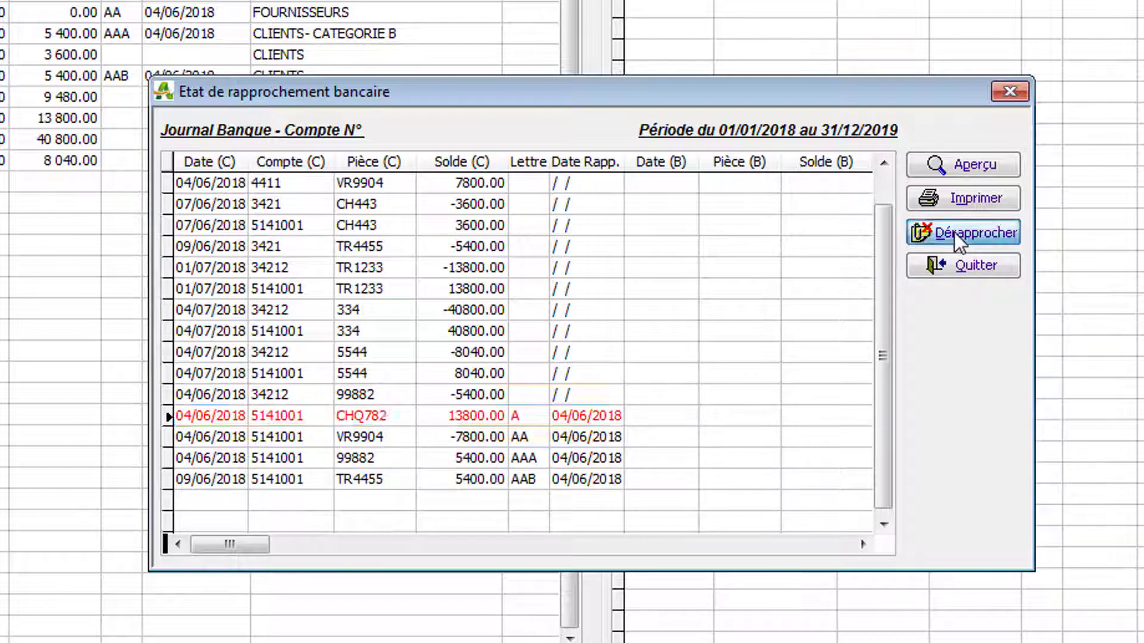
click(890, 528)
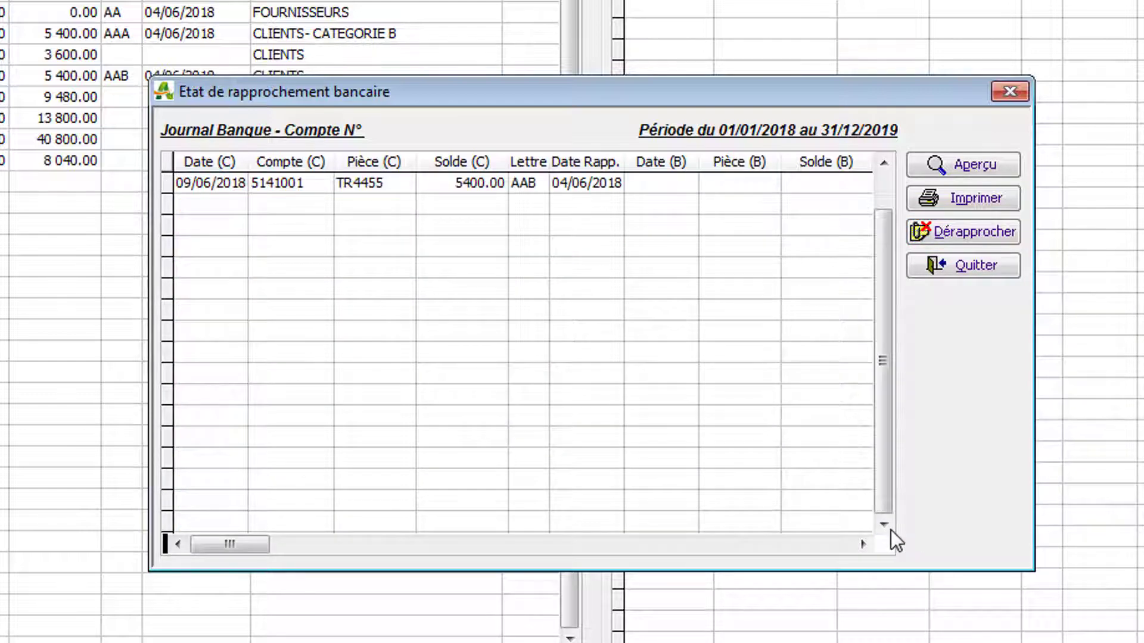
scroll(685, 427, up, 2)
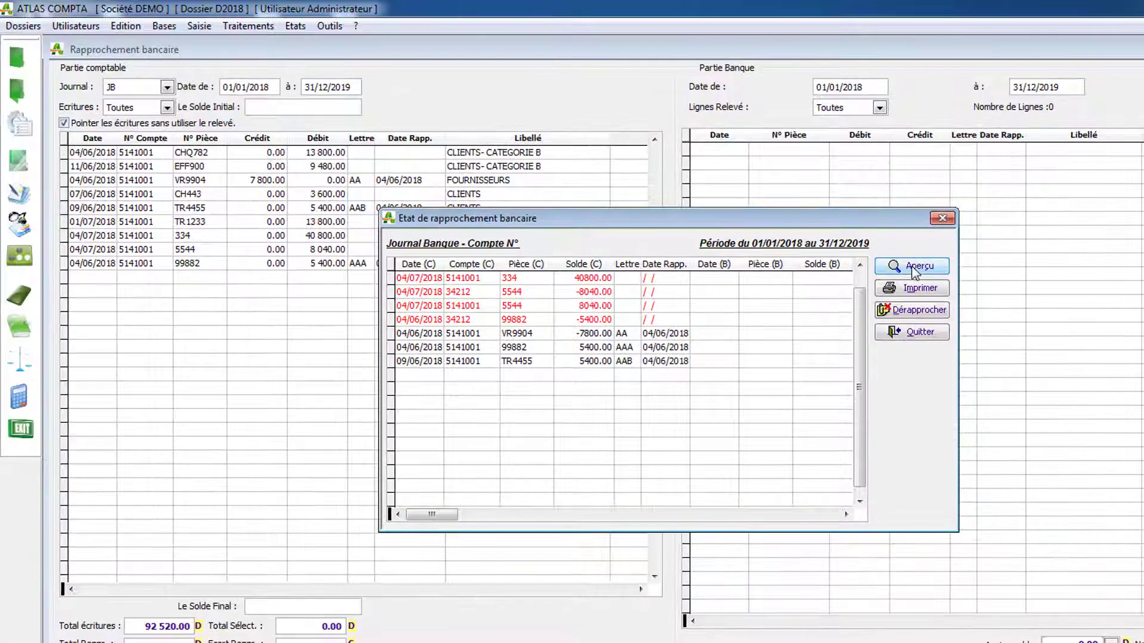
Step: Preview the bank reconciliation report full-size, move the preview controls off the report, read through page 2, and close the preview
click(915, 269)
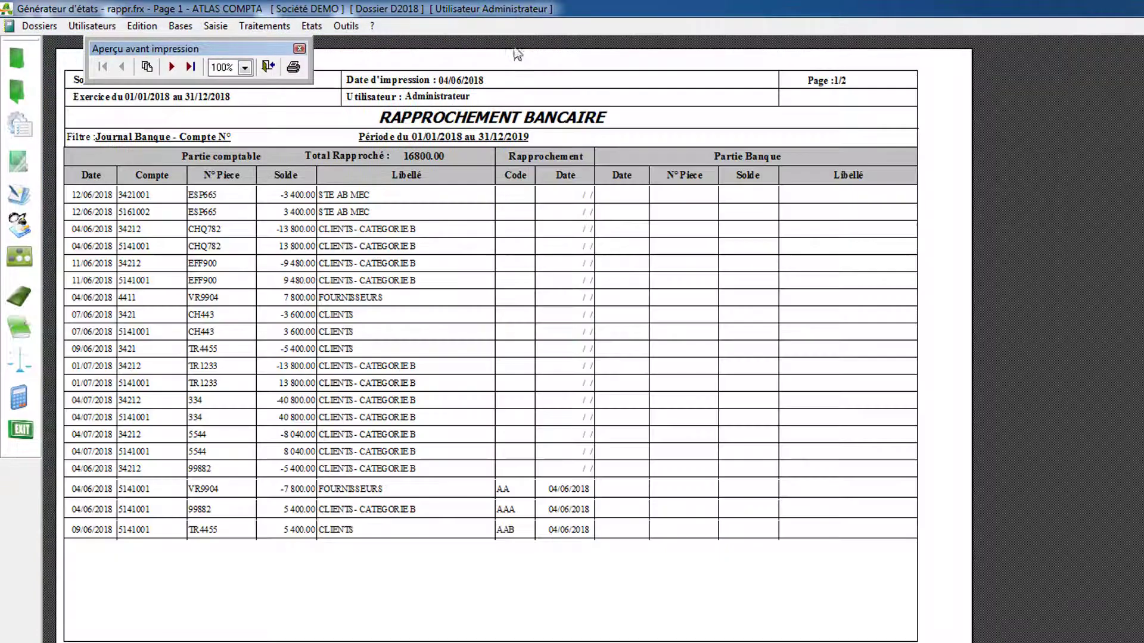
click(508, 49)
drag(249, 50, 1141, 251)
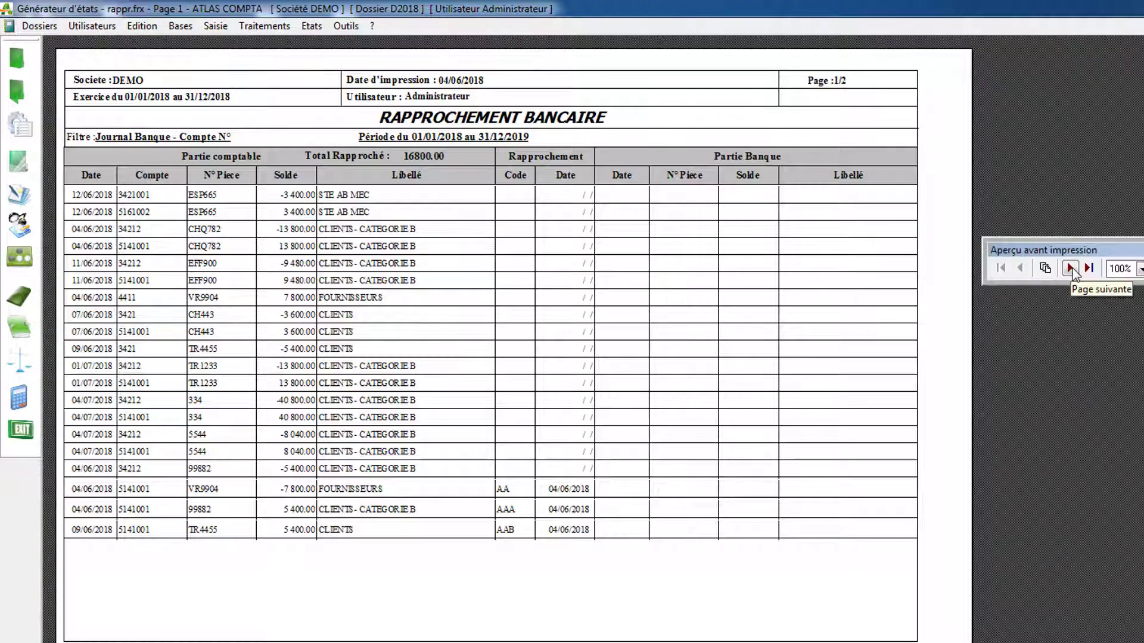
click(1071, 270)
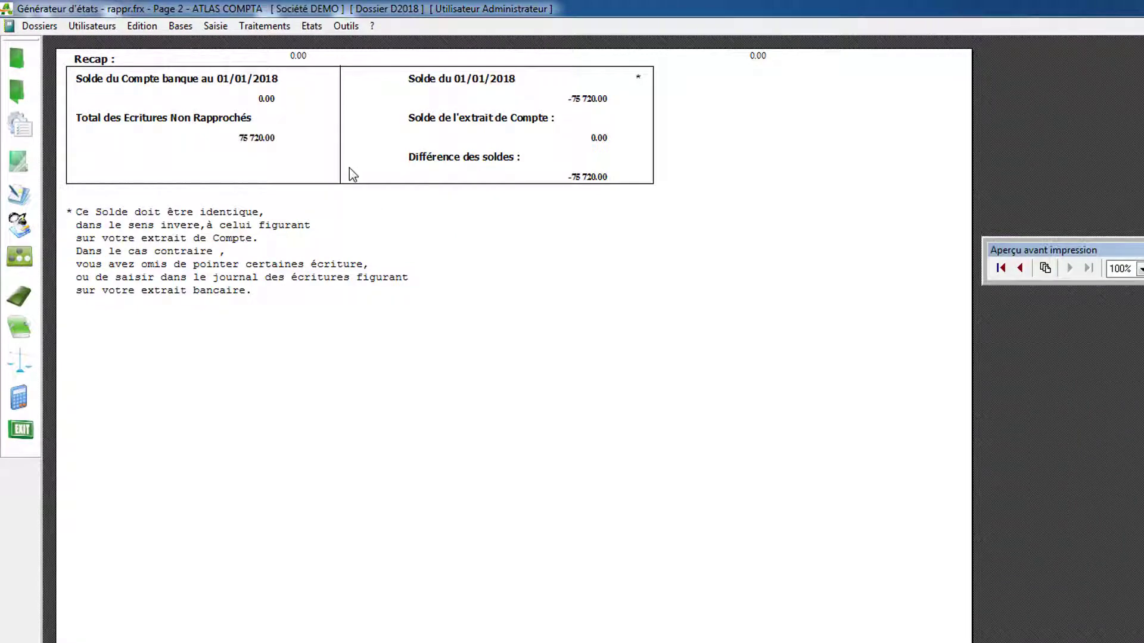
key(Escape)
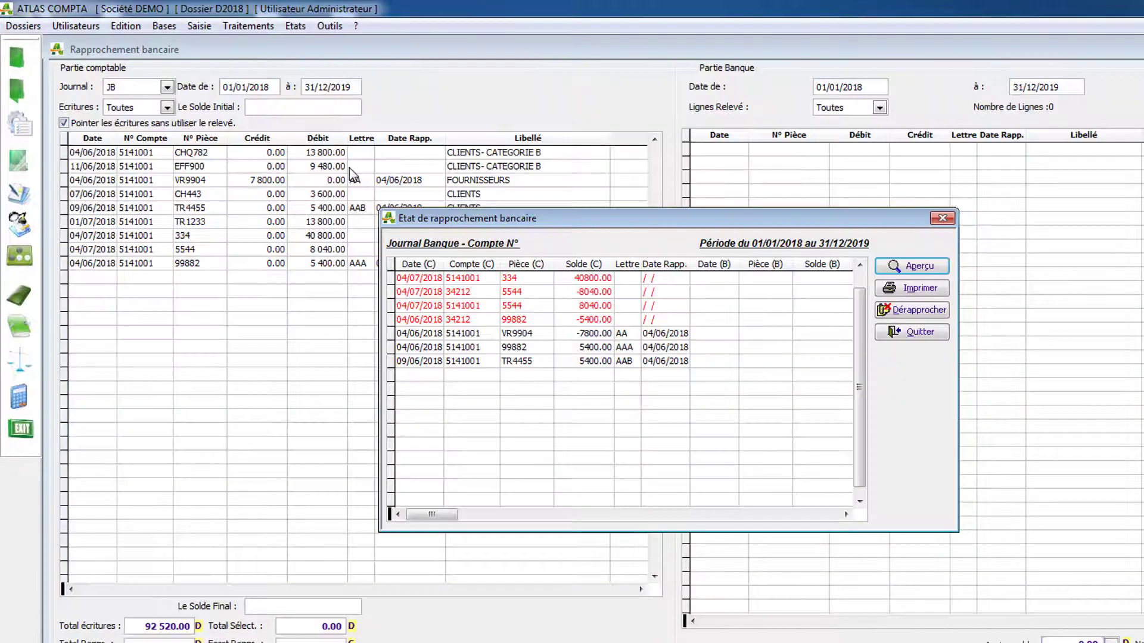
Step: Close the reconciliation statement and exit the bank reconciliation window
click(896, 332)
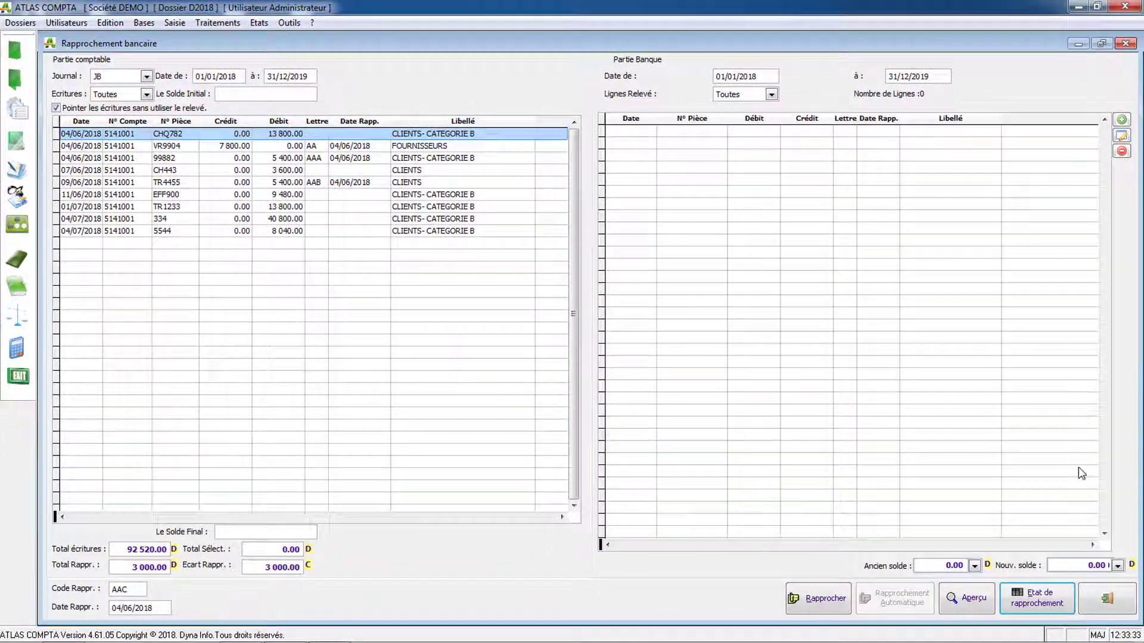
click(1109, 600)
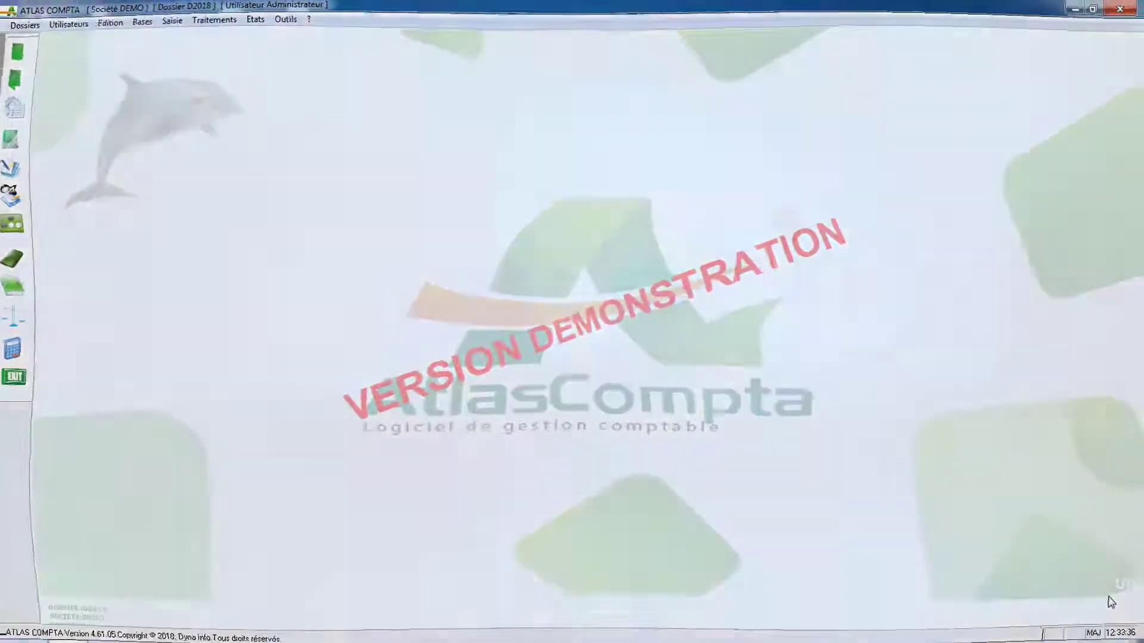